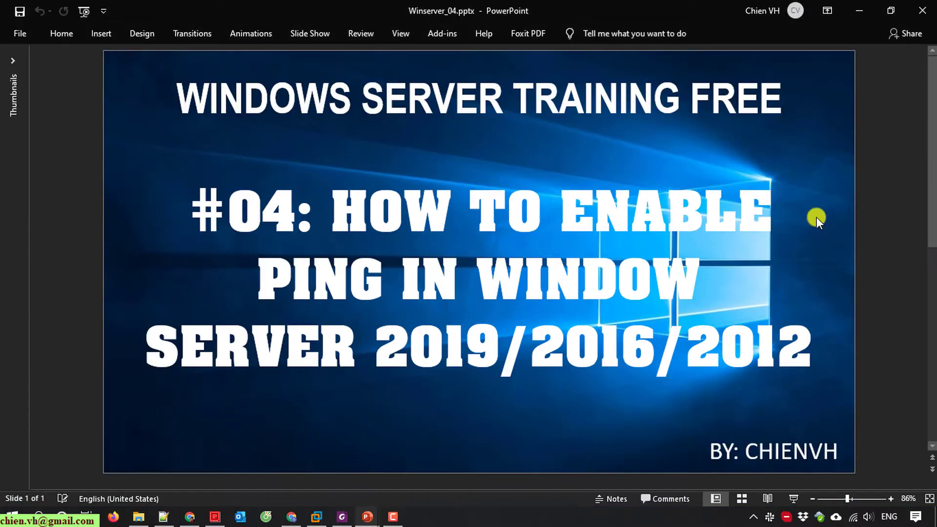
Step: Switch from the PowerPoint title slide to the full-screen Windows Server 2016 VM via the VMware taskbar icon
click(318, 516)
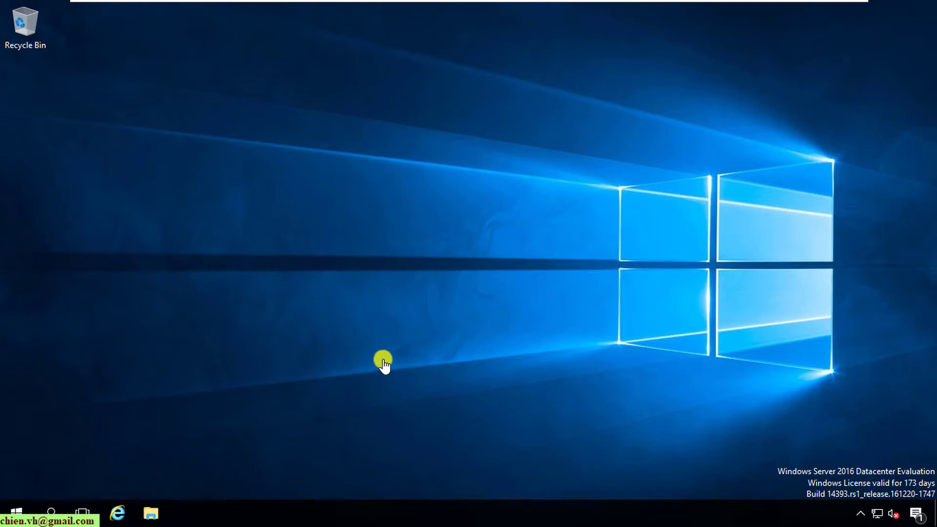
Step: Open a Command Prompt on the server by running cmd from the Run dialog
right_click(16, 513)
click(70, 446)
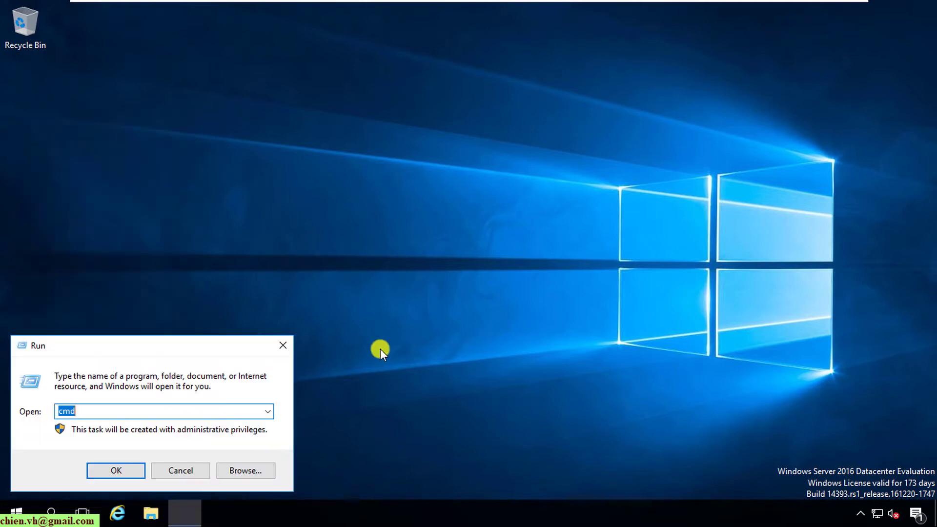
click(149, 415)
key(Return)
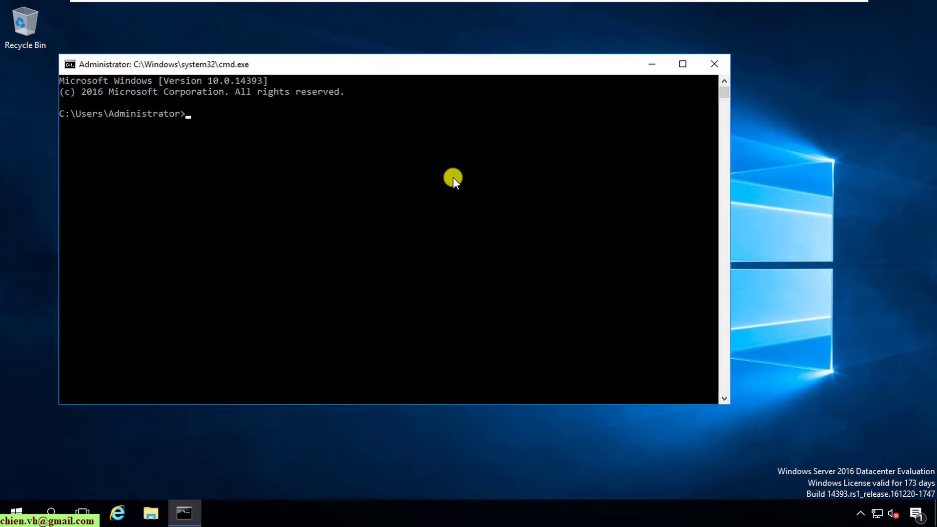
Step: Run ipconfig and highlight the server's IPv4 address 192.168.18.134
click(426, 190)
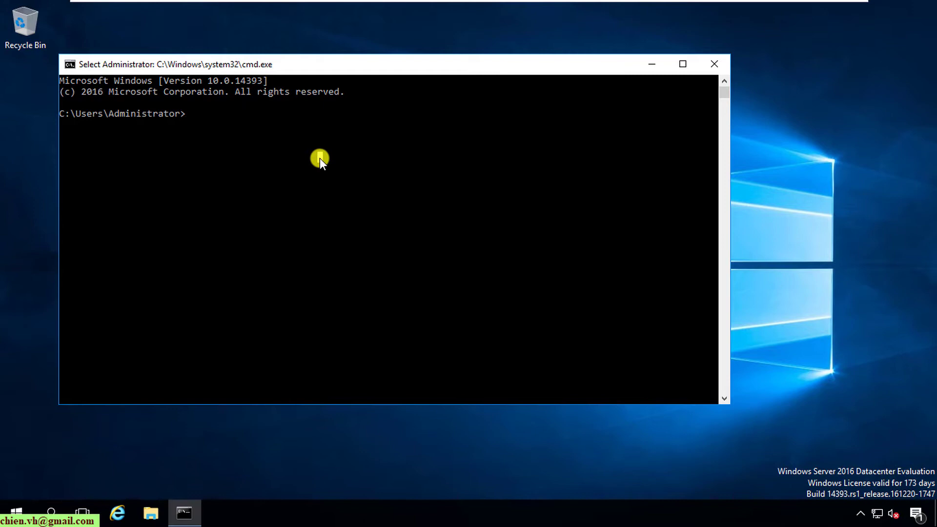
key(Escape)
text(ipconfig)
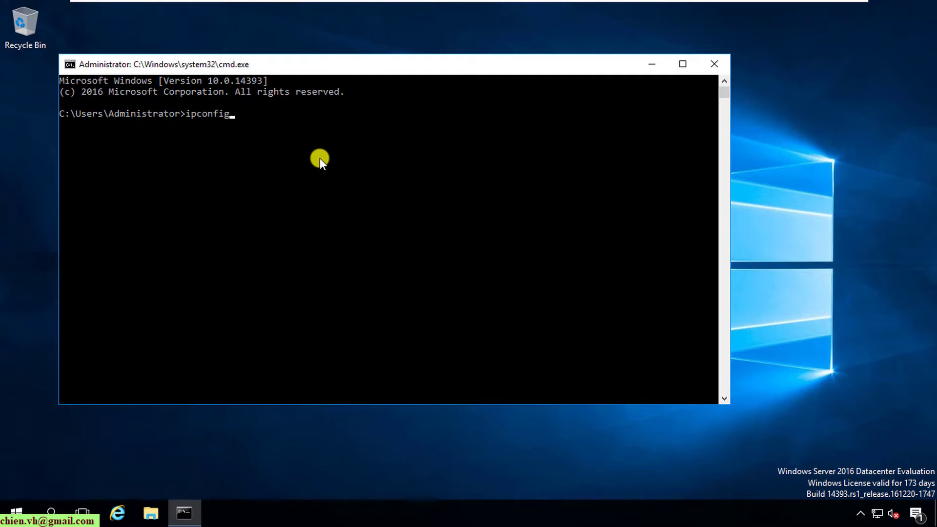
key(Return)
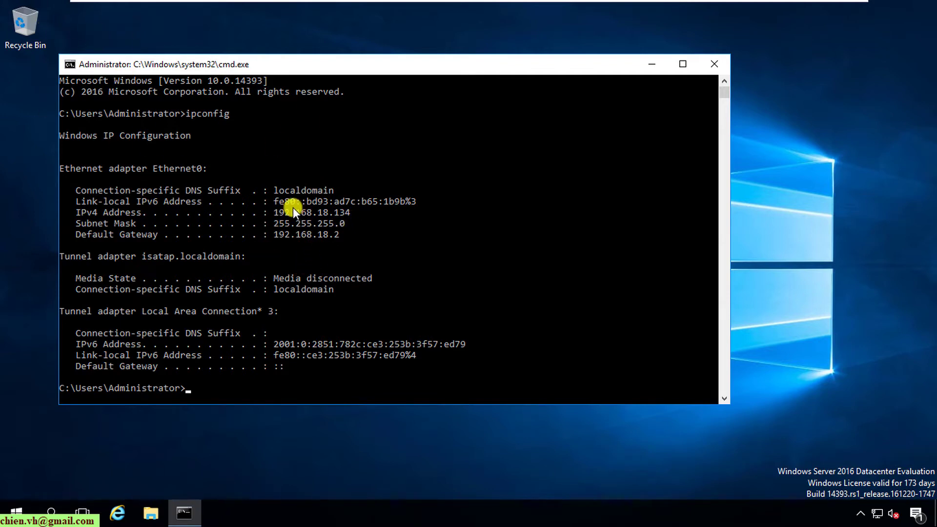
drag(274, 212, 350, 214)
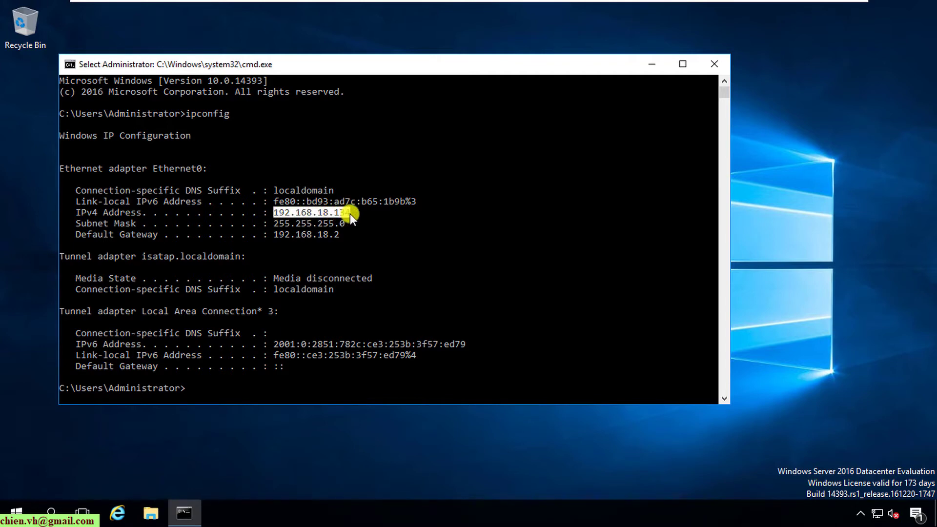
click(308, 214)
key(Right)
key(Right)
key(Right)
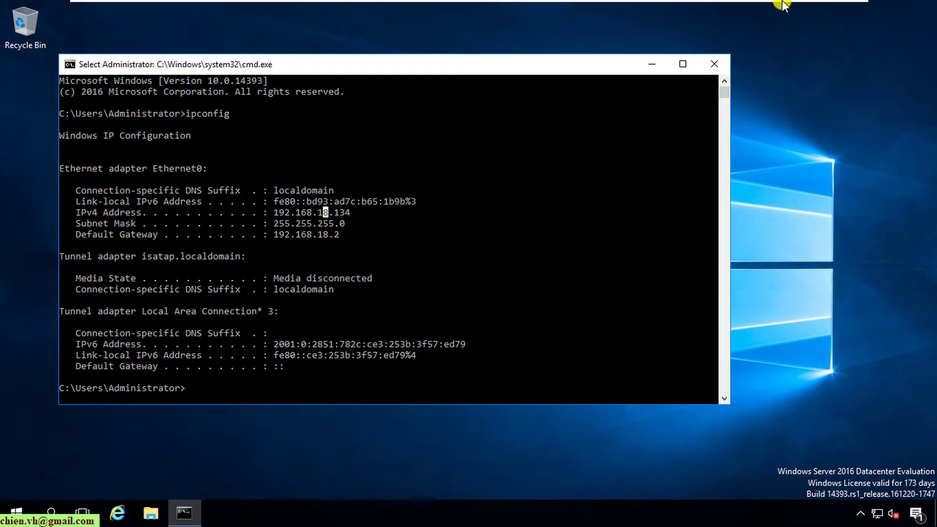
Step: Leave VM full screen and open a Command Prompt on the host PC via Run with cmd
mouse_move(825, 14)
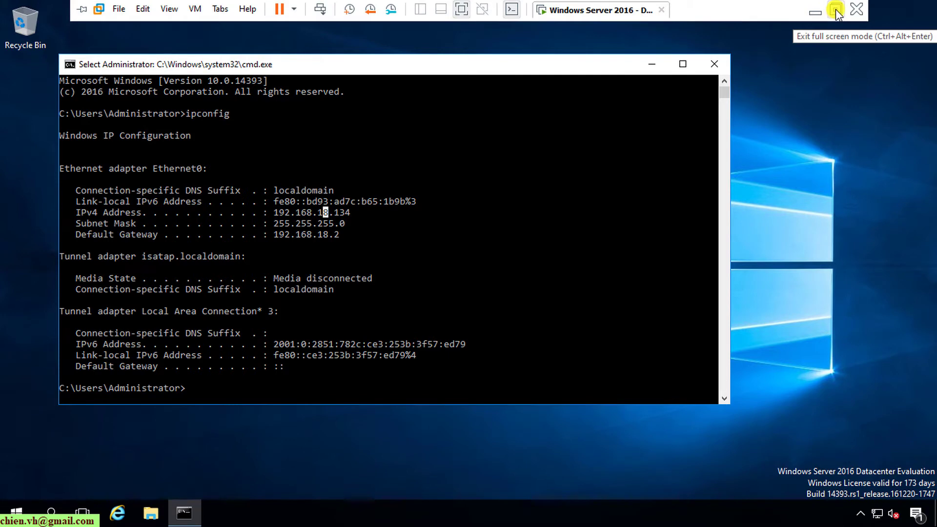
click(835, 9)
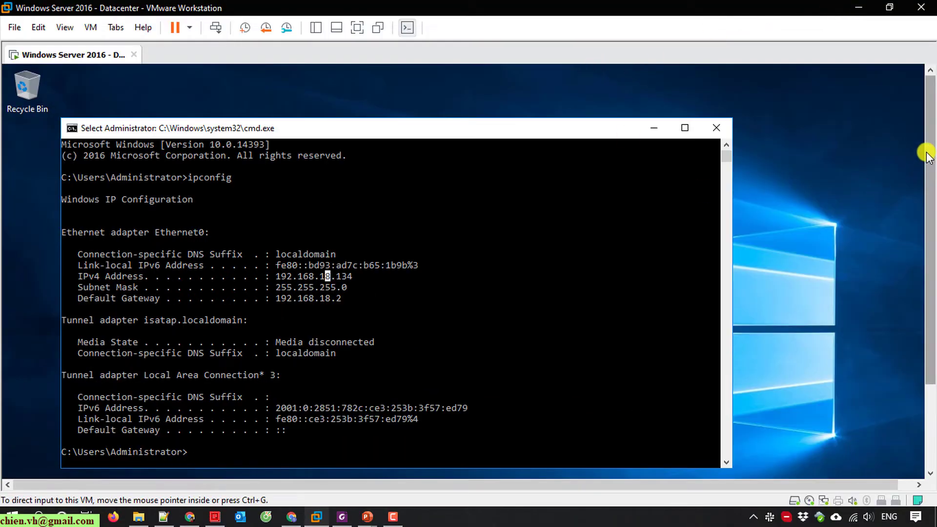
scroll(927, 161, down, 1)
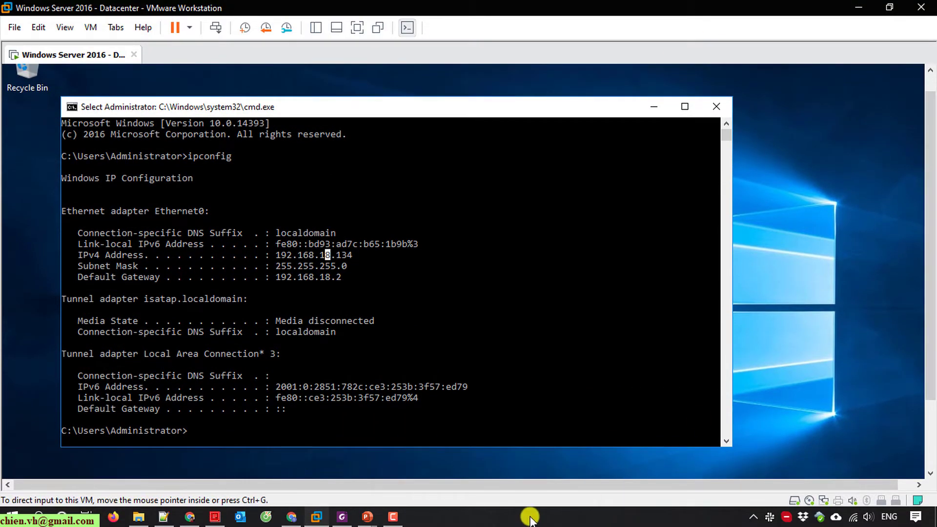
click(44, 521)
right_click(12, 518)
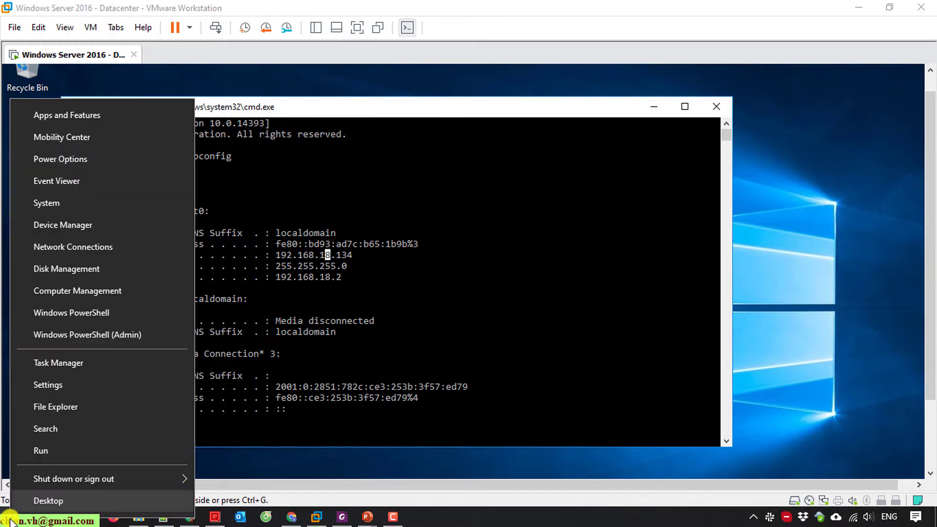
click(57, 455)
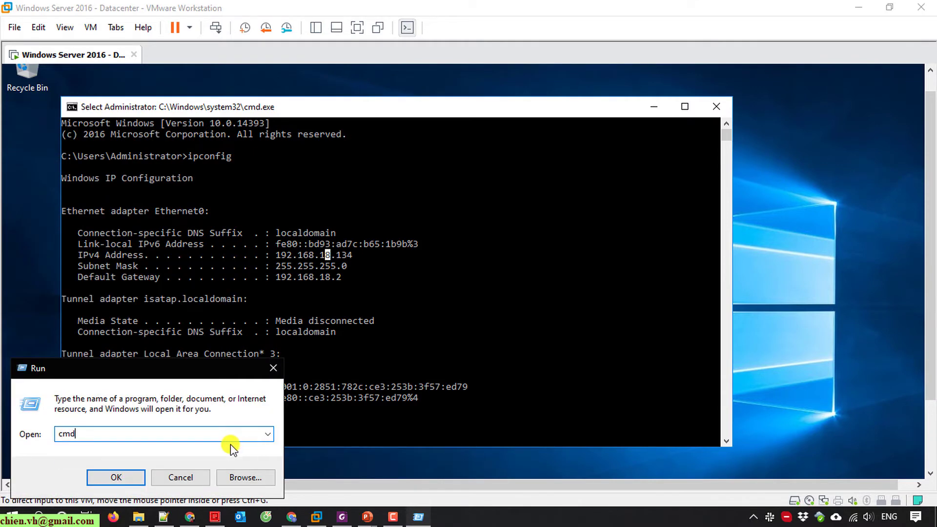
key(Return)
Step: Ping 192.168.18.134 from the host and view the four timed-out requests with 100% loss
drag(189, 33, 412, 333)
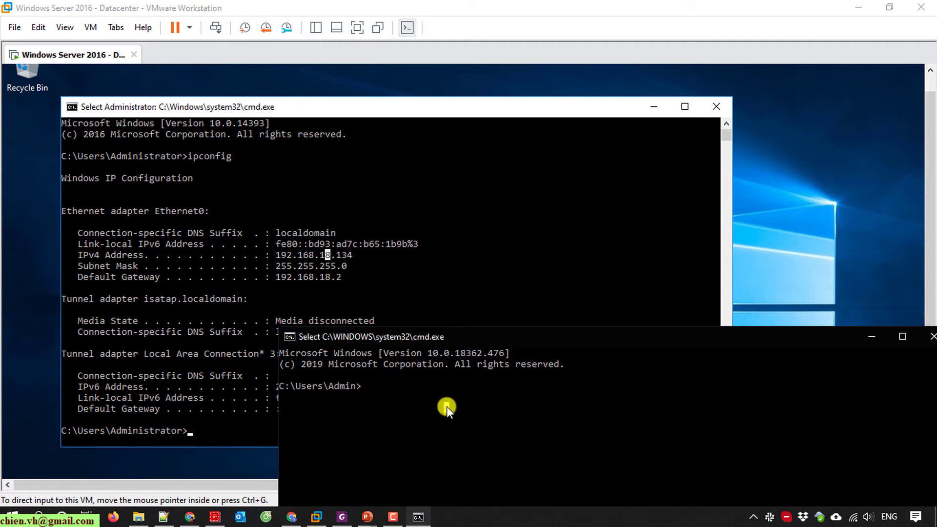
text(ping 192.)
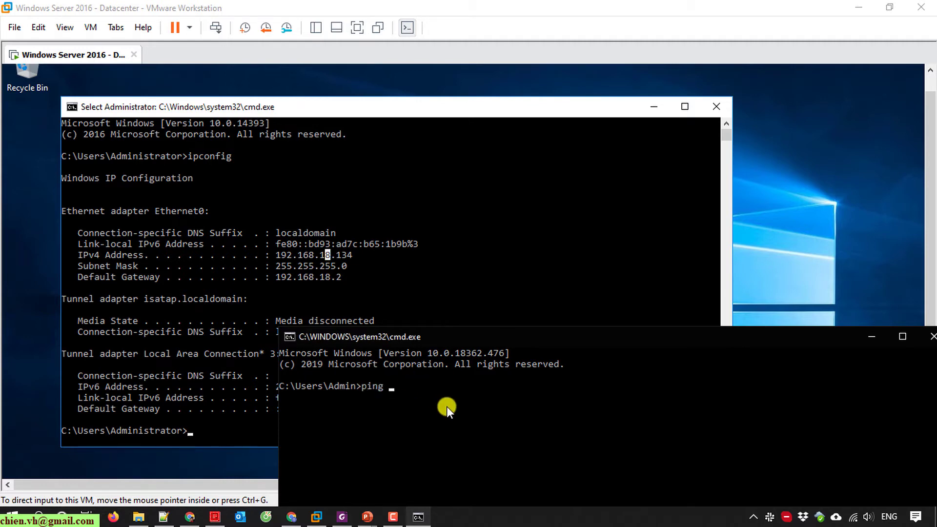
text(168.18.134)
key(Return)
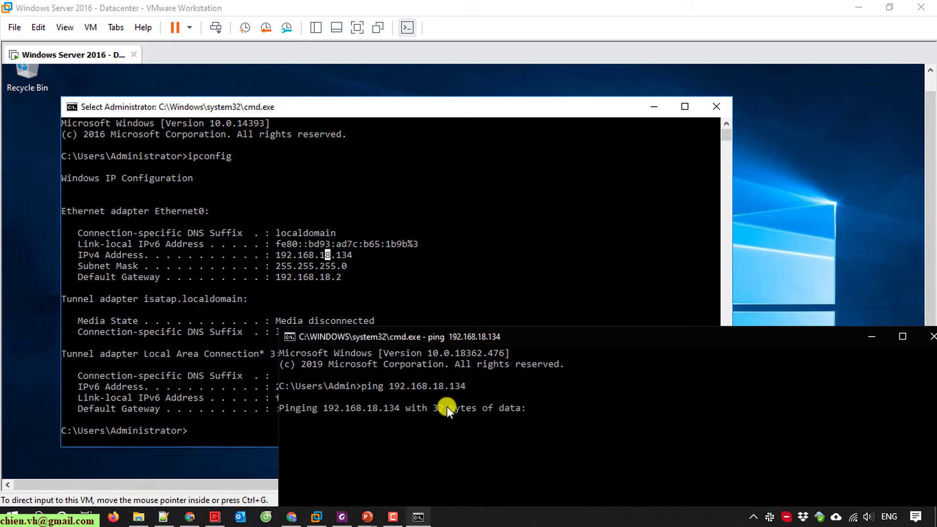
drag(571, 335, 716, 230)
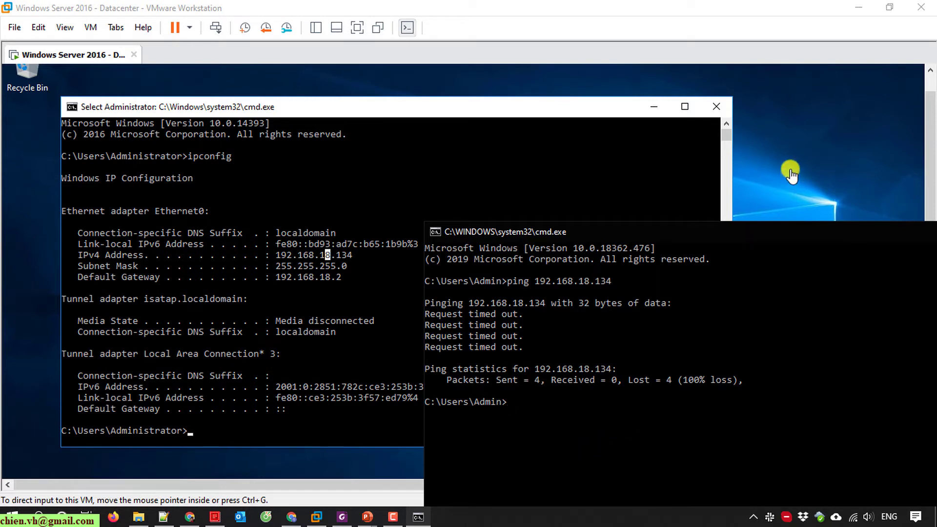
Step: Return to the server VM in full screen and move its Command Prompt aside
click(792, 143)
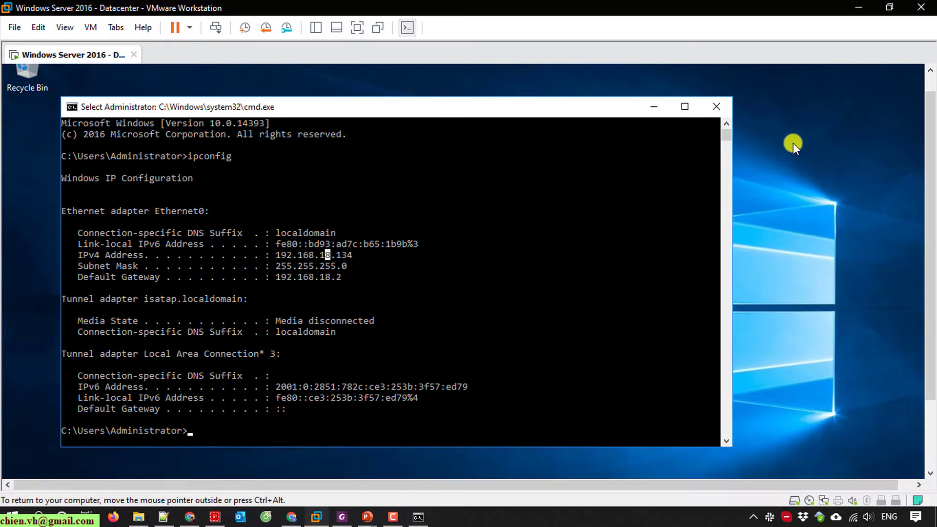
click(358, 29)
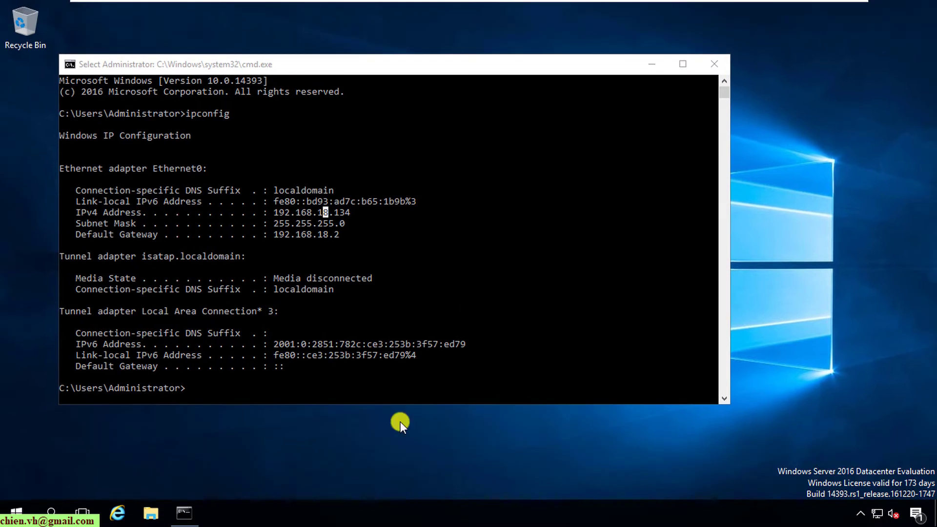
drag(468, 69, 680, 56)
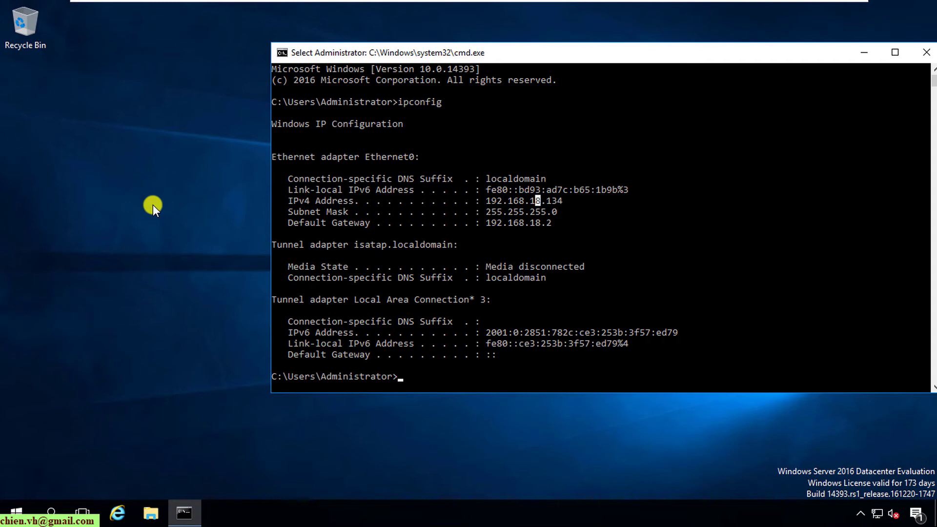
Step: Search 'firewa', launch Windows Firewall with Advanced Security, and widen its navigation tree
click(19, 513)
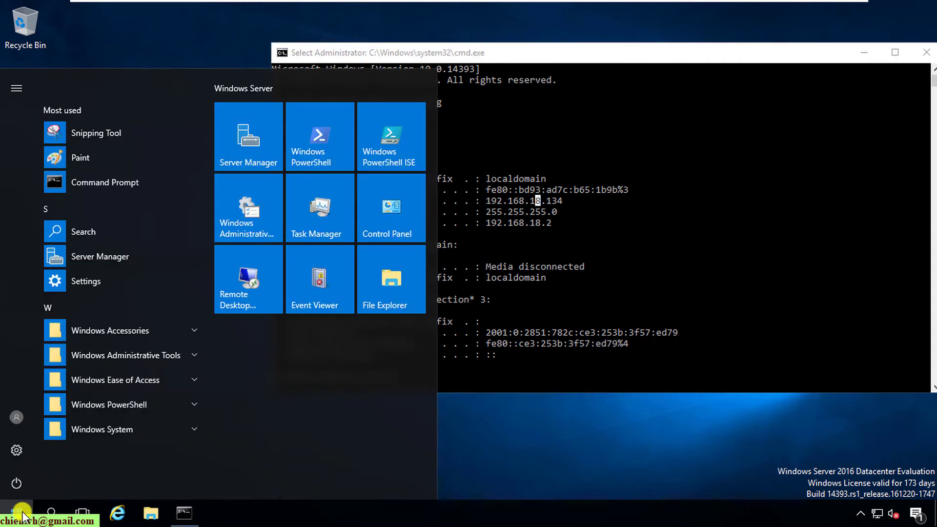
text(firew)
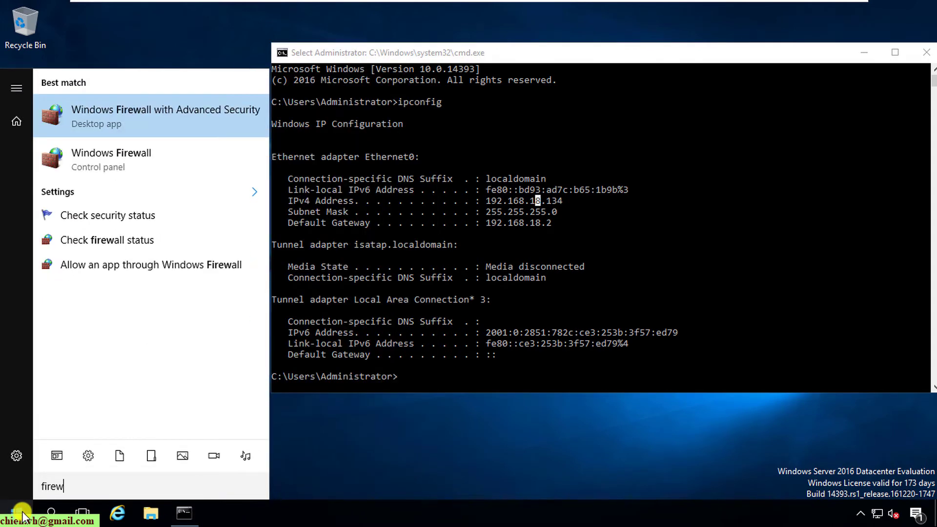
text(a)
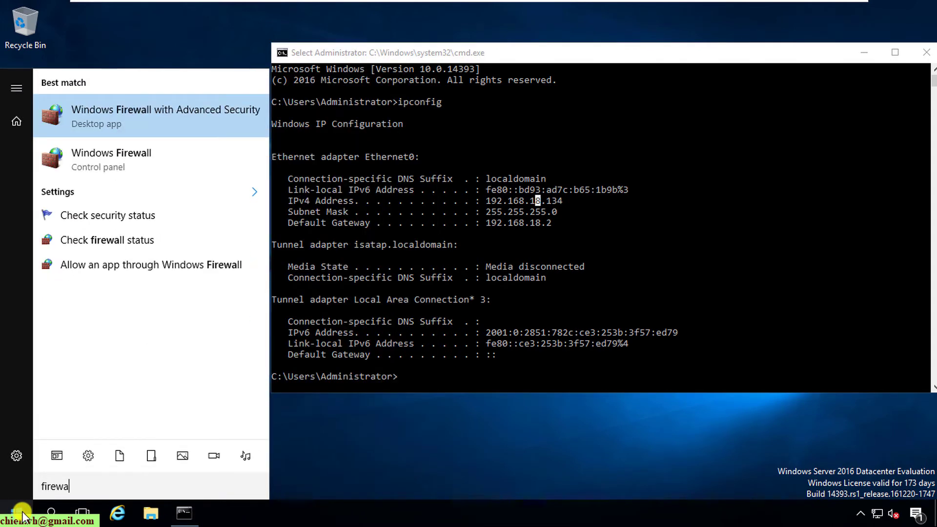
click(155, 114)
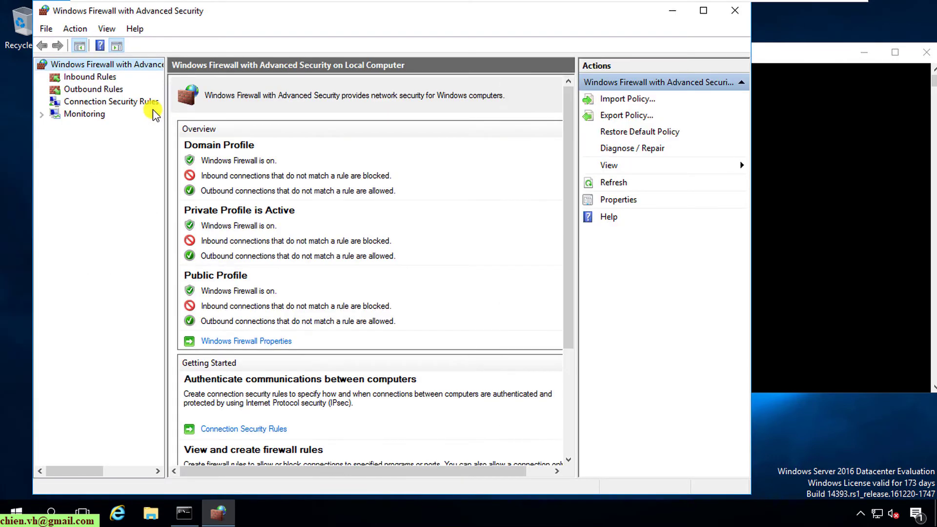
drag(165, 105, 188, 107)
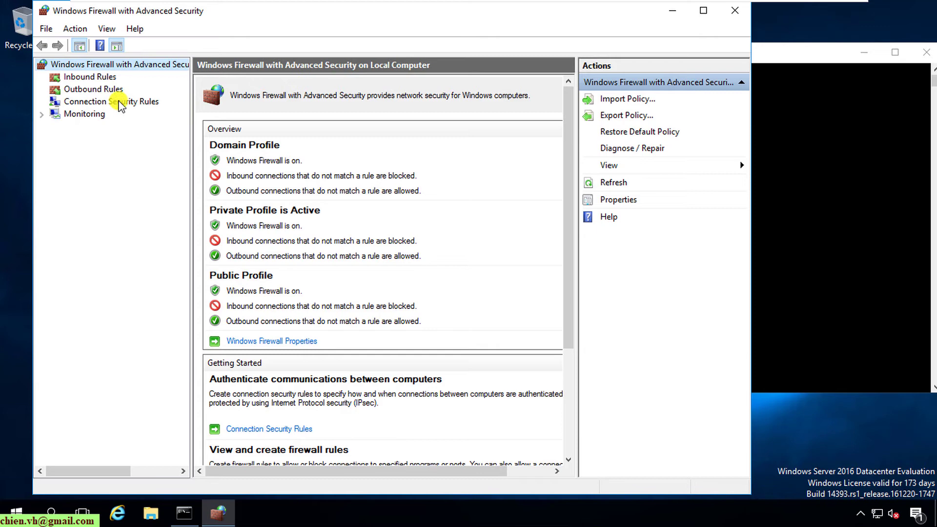
Step: Show Inbound Rules maximized, scrolled to File and Printer Sharing, with the Name column widened
click(83, 77)
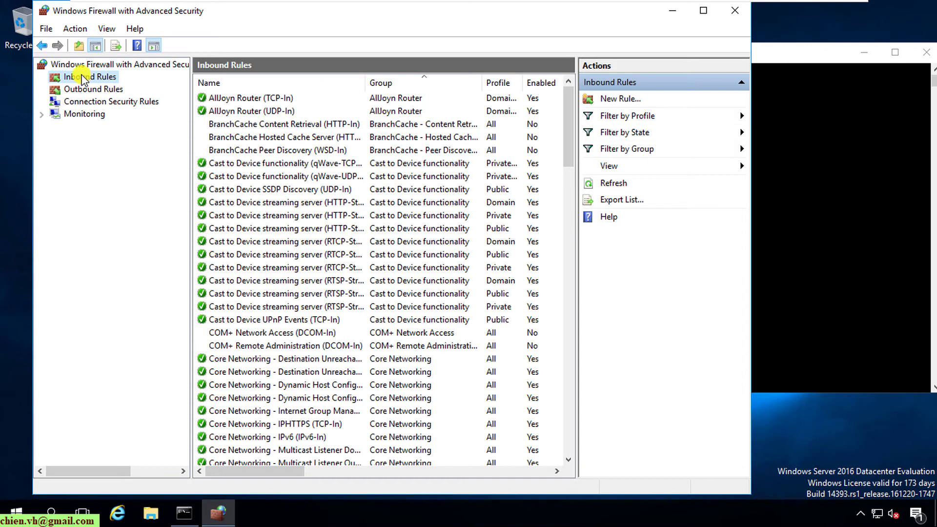
click(704, 10)
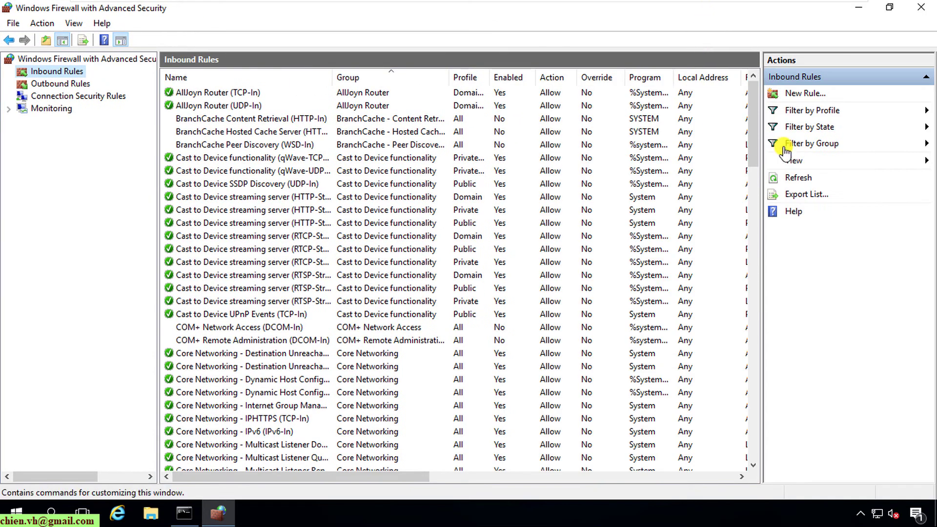
scroll(585, 236, down, 2)
scroll(585, 235, down, 10)
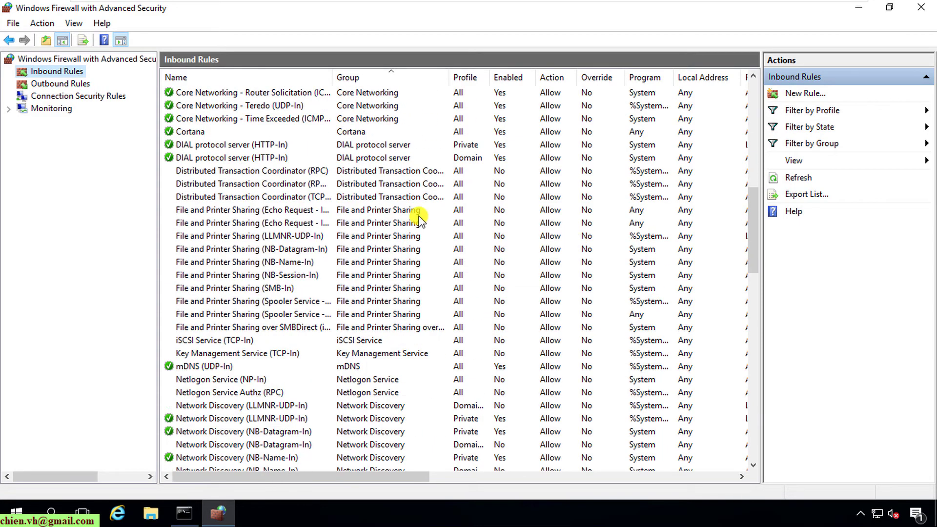
drag(332, 76, 418, 75)
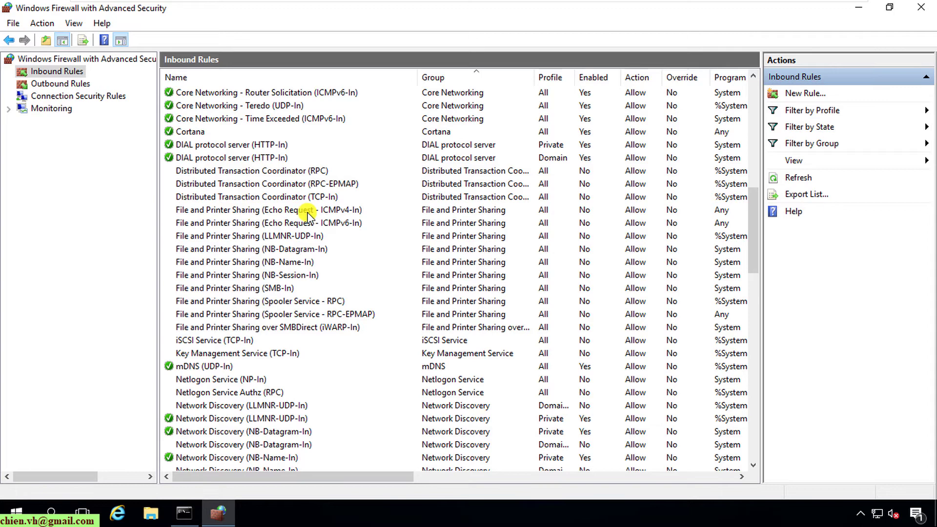
Step: Select the Echo Request - ICMPv4-In rule and choose Enable Rule from its context menu
click(343, 208)
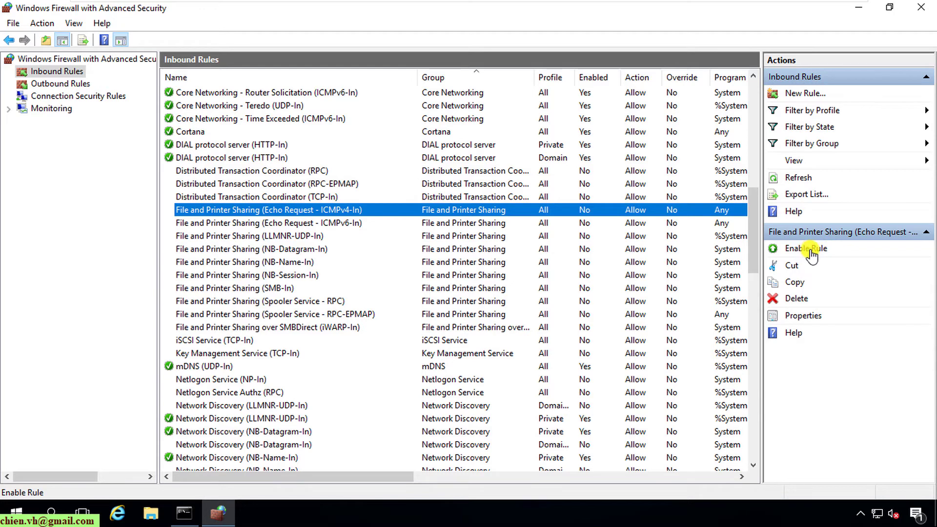
right_click(237, 213)
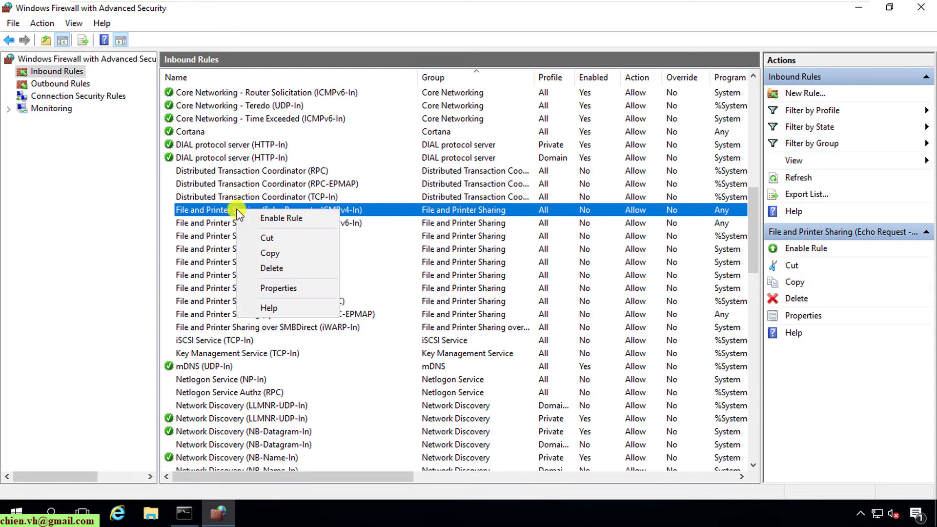
click(292, 218)
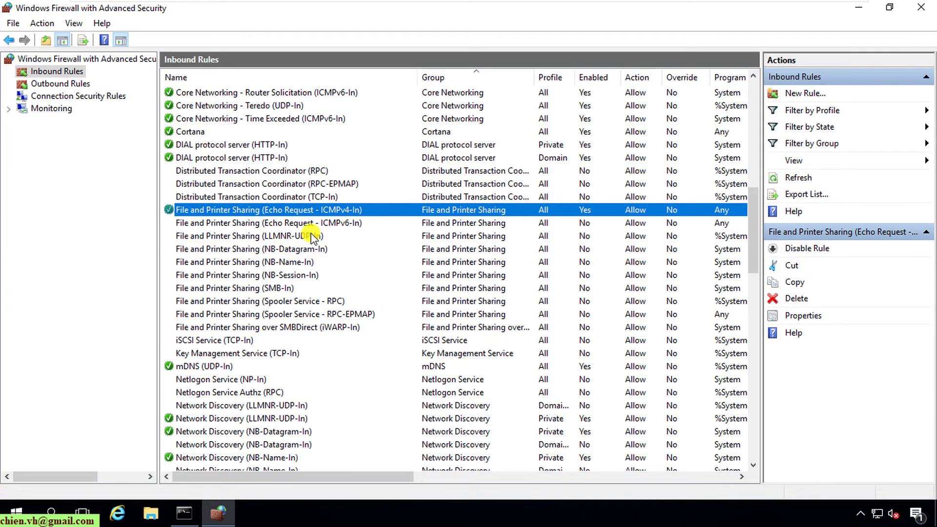
Step: Back on the host, rerun ping 192.168.18.134, now getting four replies with 0% loss
mouse_move(528, 2)
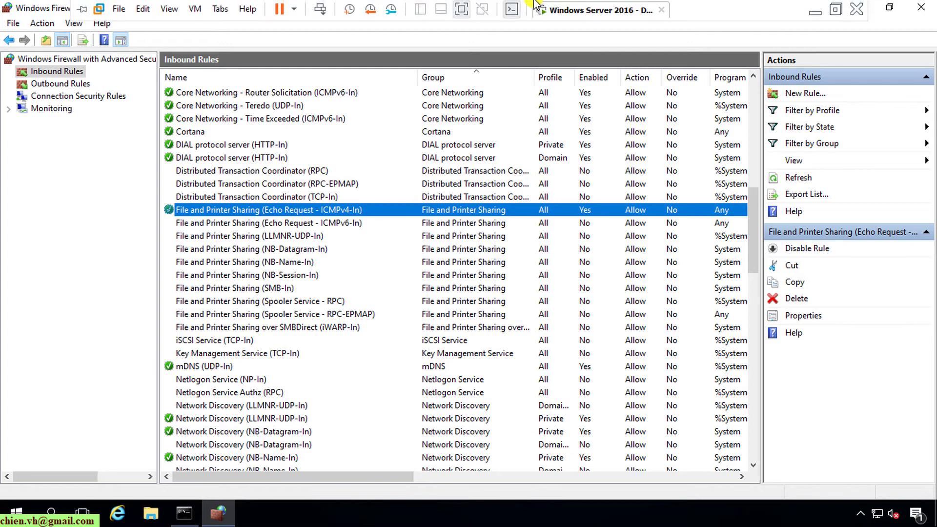
click(835, 9)
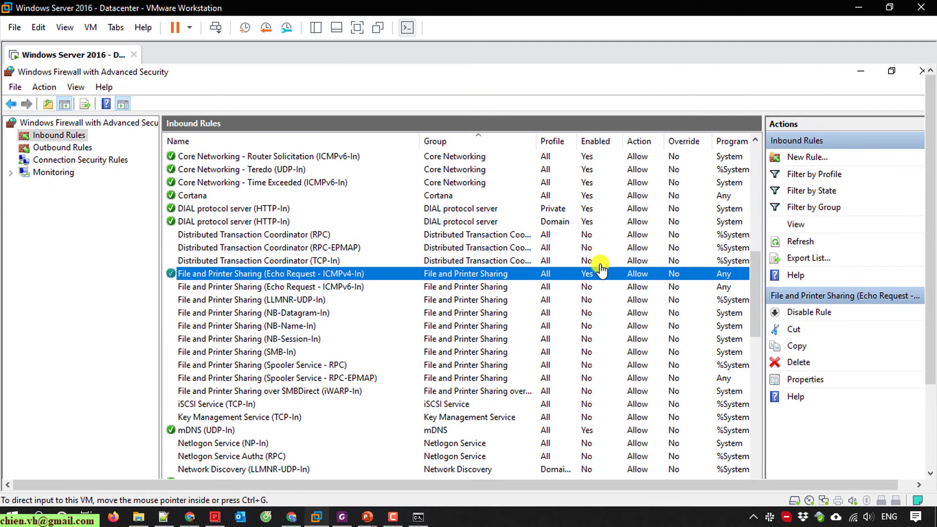
click(418, 517)
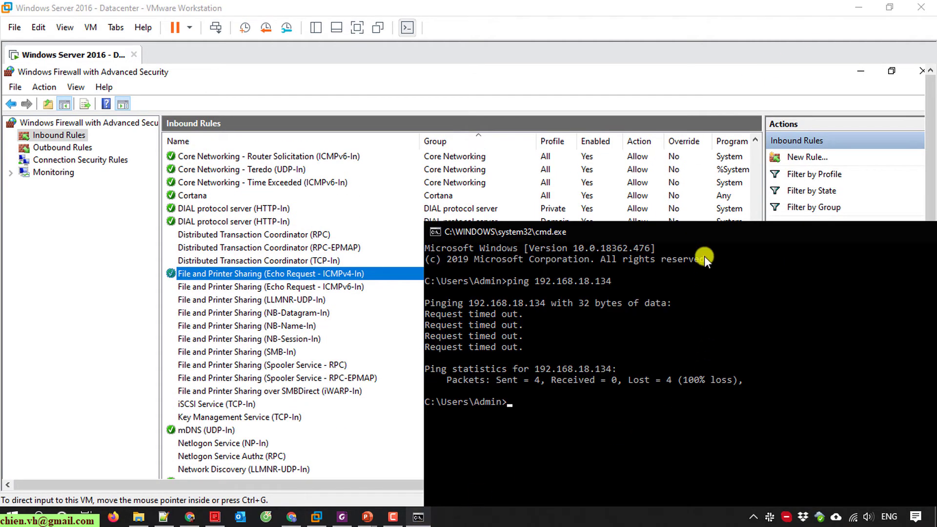
click(573, 410)
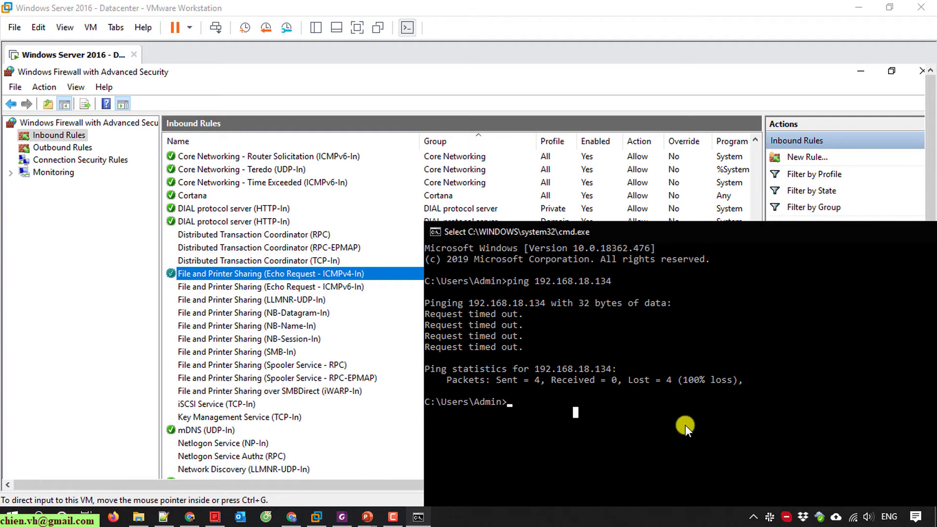
key(Escape)
key(Up)
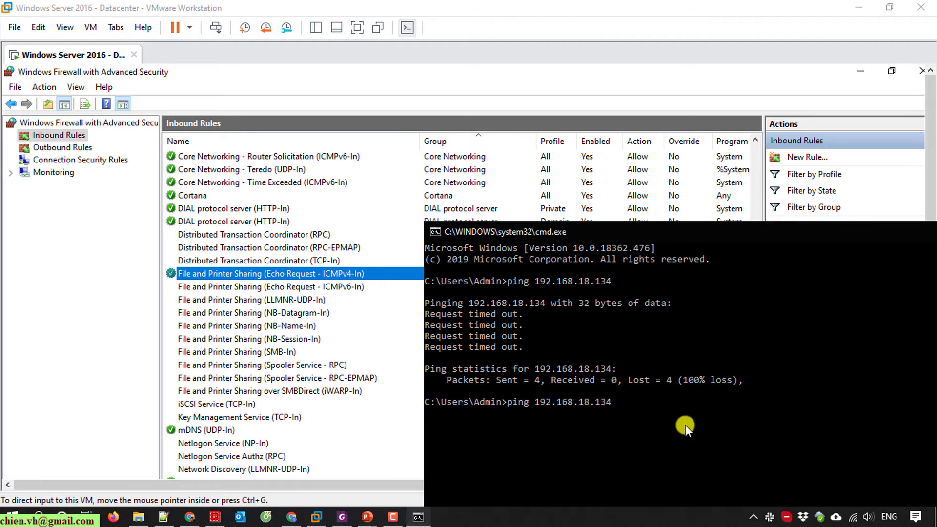
key(Return)
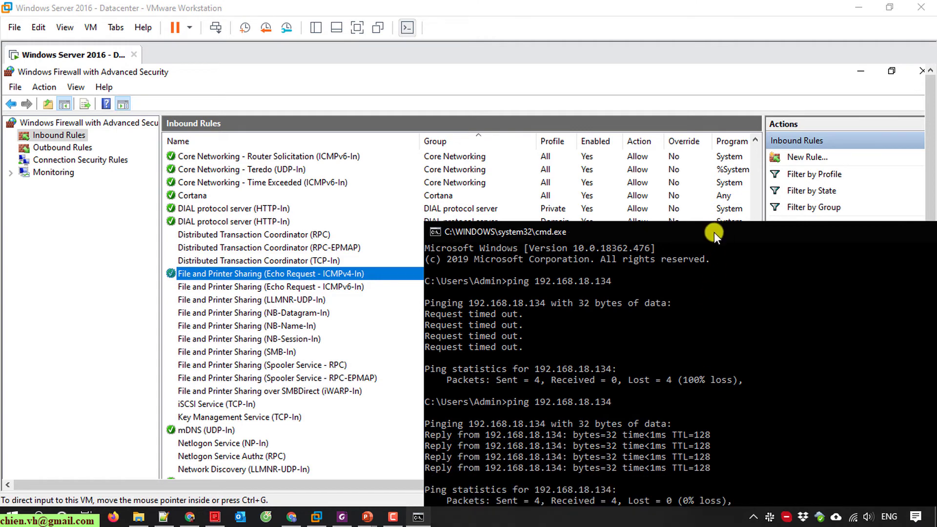
drag(713, 232, 734, 149)
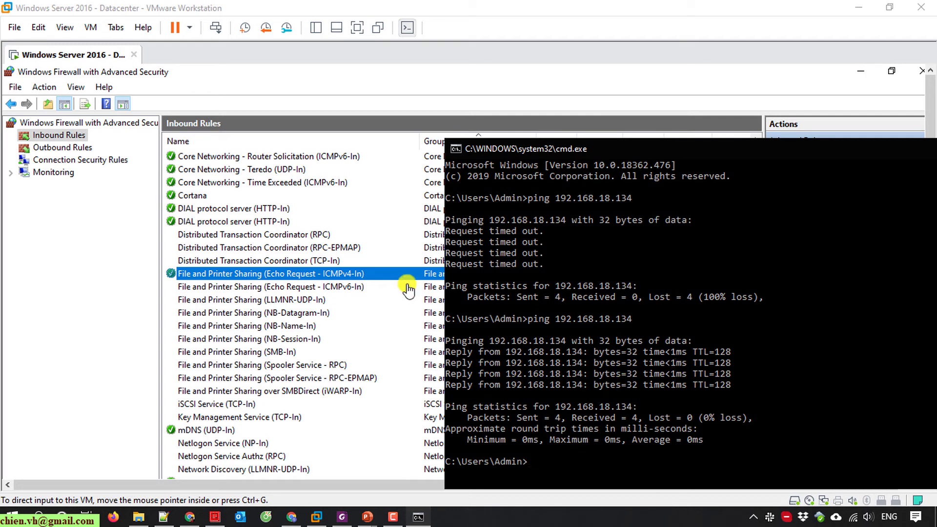
Step: Disable the Echo Request ICMPv4-In rule in the Actions pane and rerun the host ping, which times out
click(331, 274)
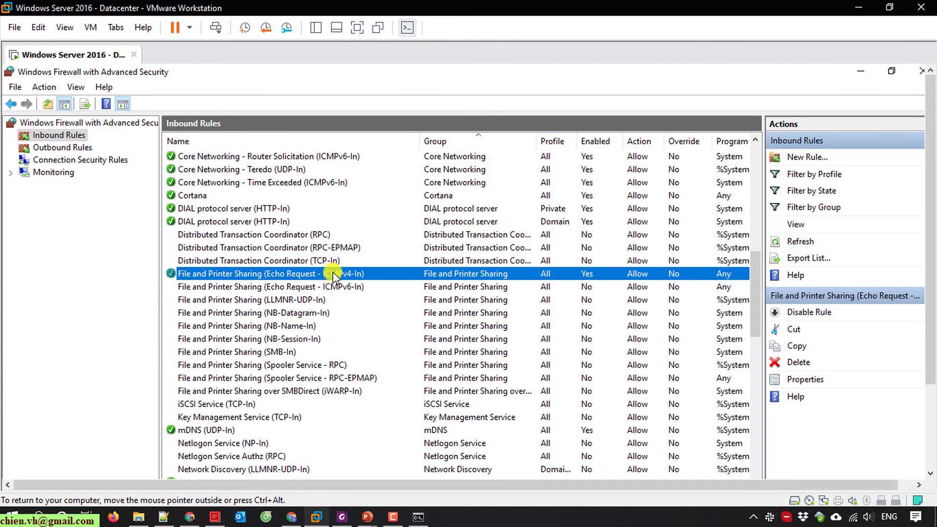
click(809, 315)
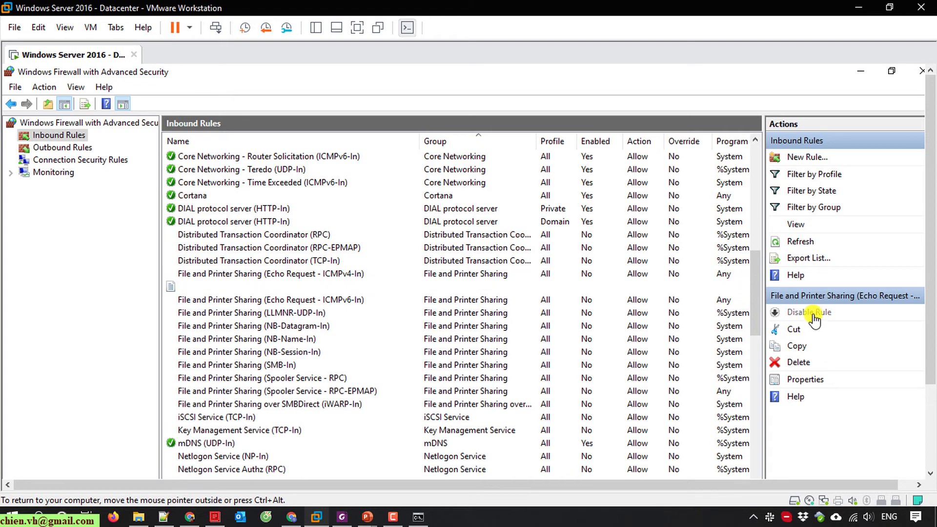
click(418, 517)
drag(695, 148, 695, 70)
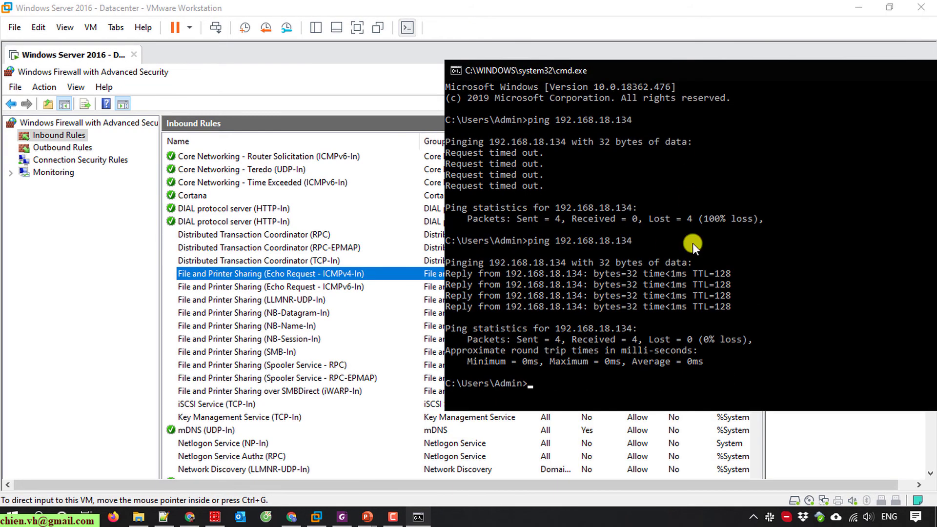
scroll(631, 350, down, 3)
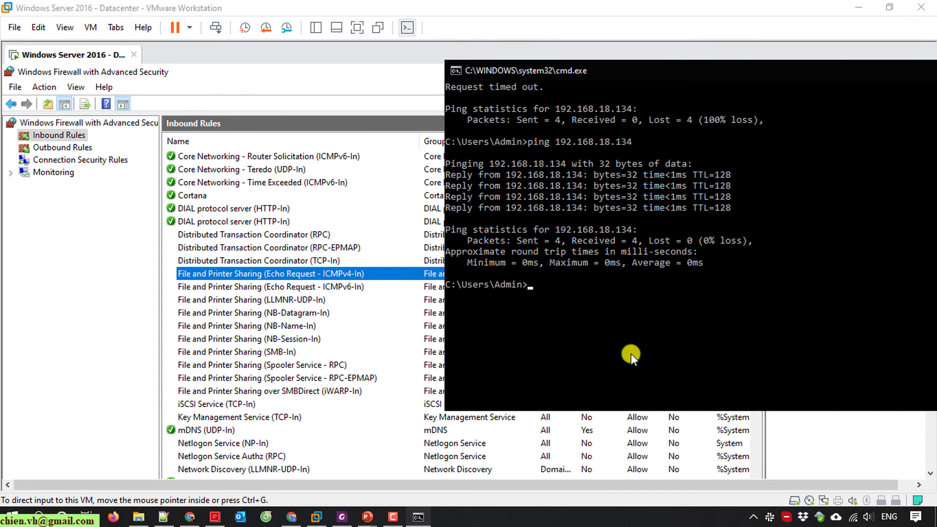
key(Up)
key(Return)
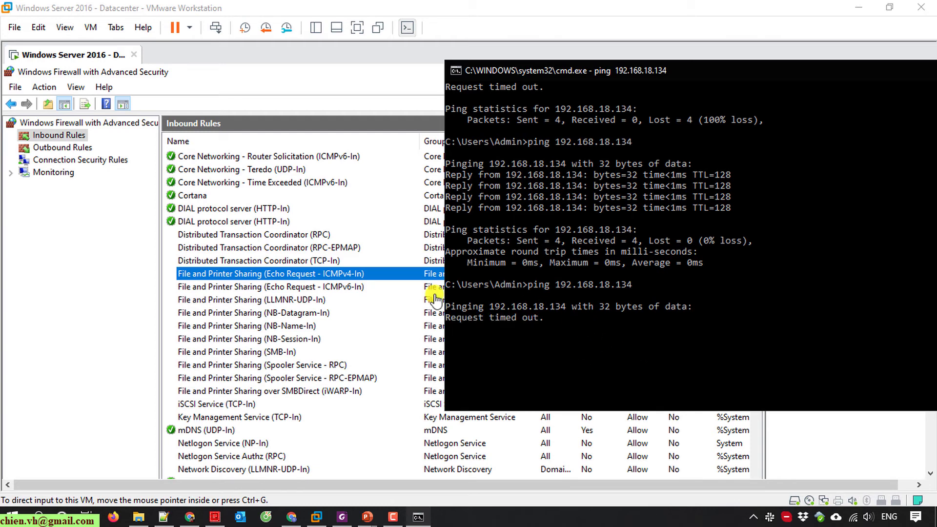
Step: Re-enable the Echo Request ICMPv4-In rule and rerun the host ping: 4 replies, 0% loss
click(317, 274)
right_click(318, 272)
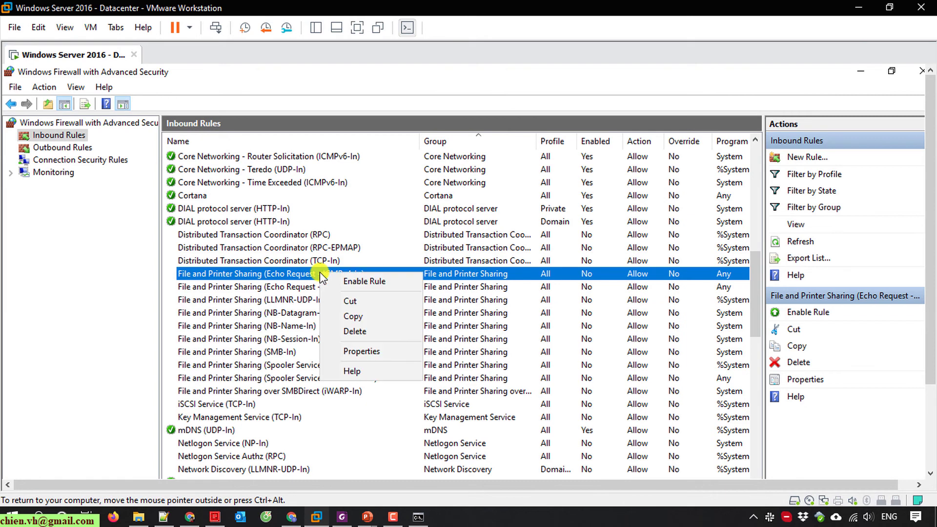
click(365, 281)
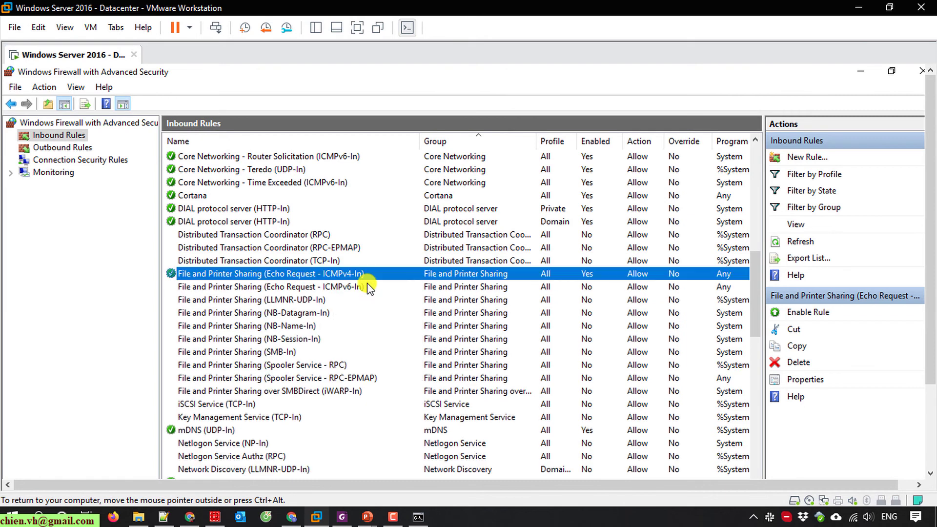
click(419, 517)
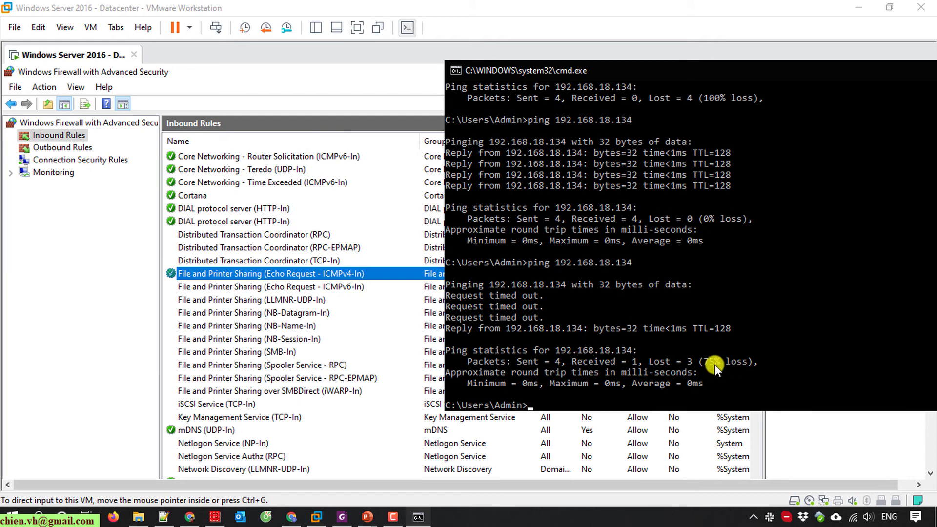
key(Up)
key(Return)
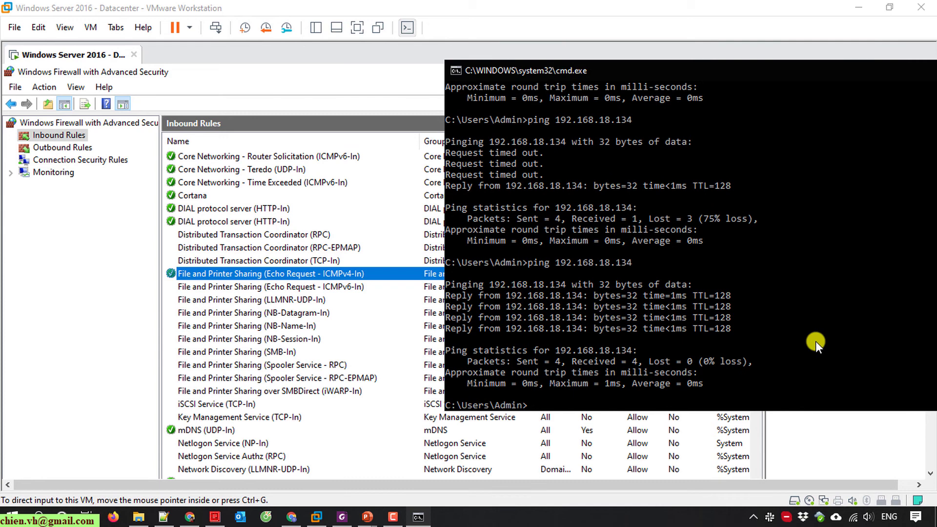
click(640, 521)
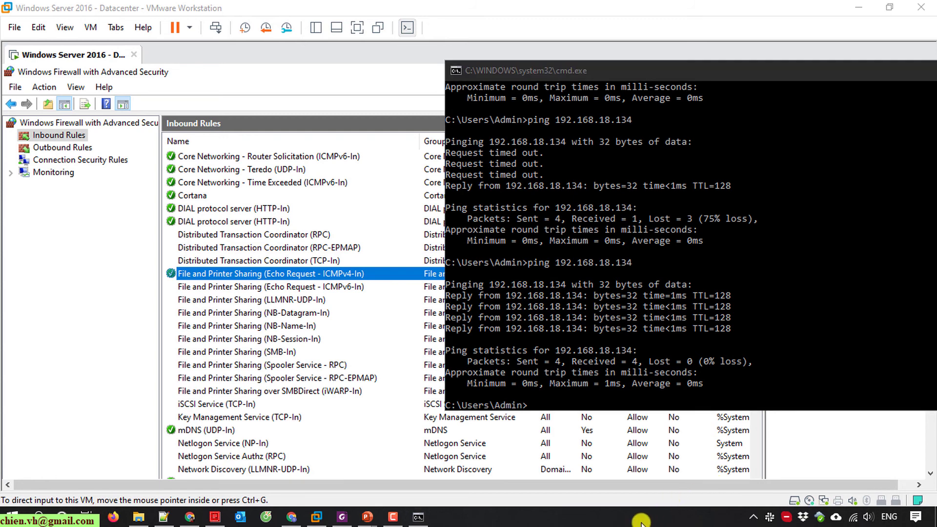